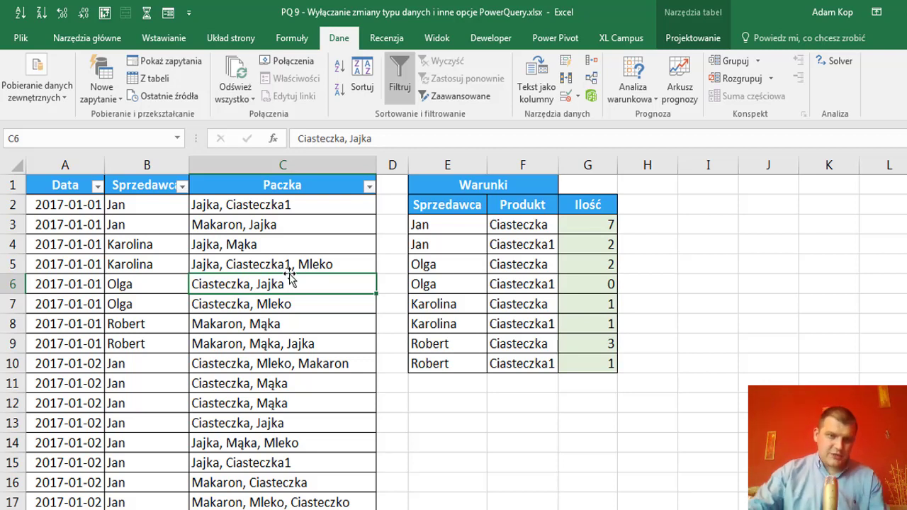
Load the tPaczka sales table into the Power Query editor with Z tabeli.
{"action": "left_click", "coordinate": [229, 311]}
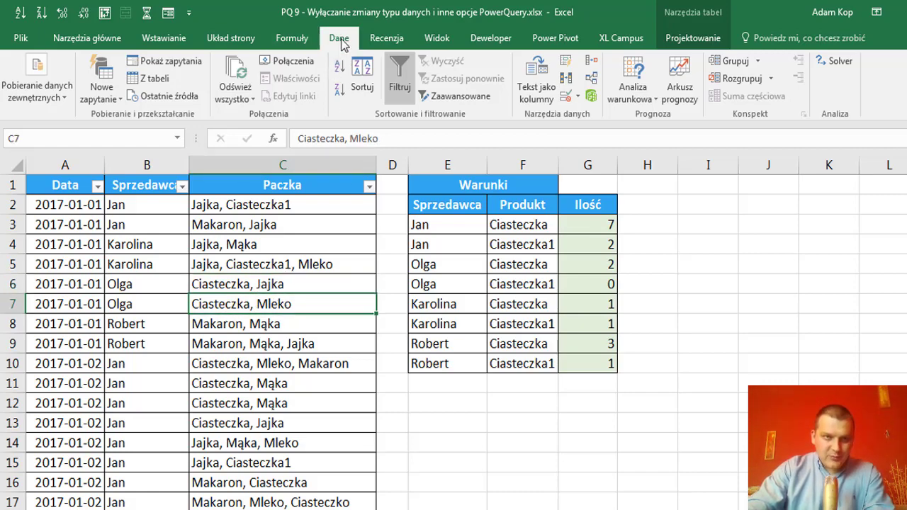
{"action": "left_click", "coordinate": [154, 78]}
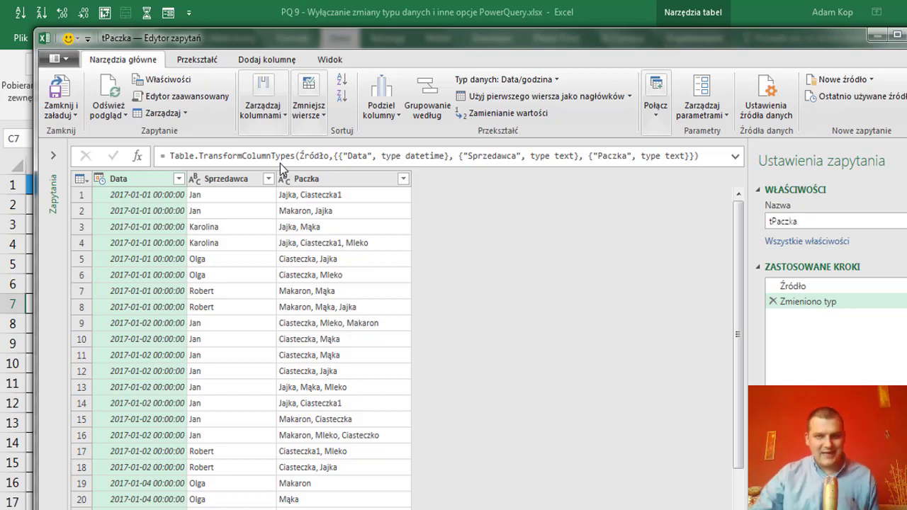
Delete the 'Zmieniono typ' step, then close the editor and discard the query (Odrzuć).
{"action": "left_click", "coordinate": [808, 301]}
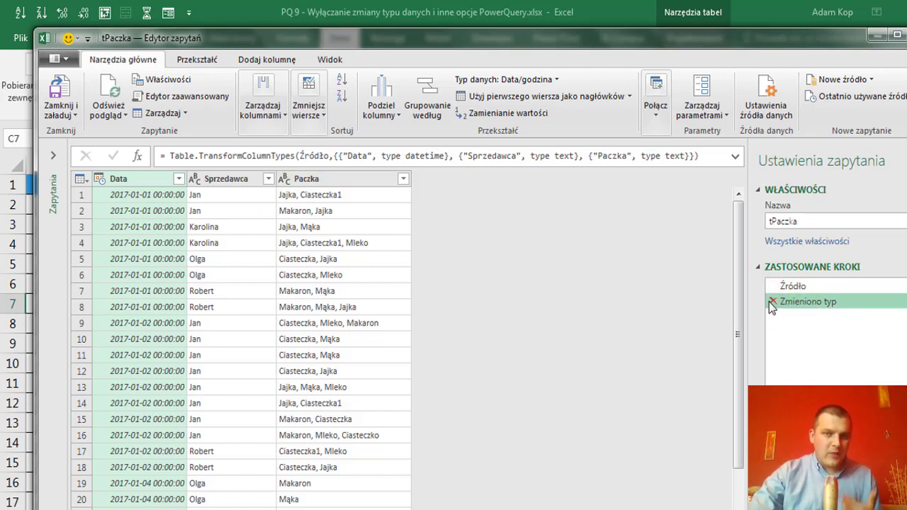
{"action": "left_click", "coordinate": [773, 303]}
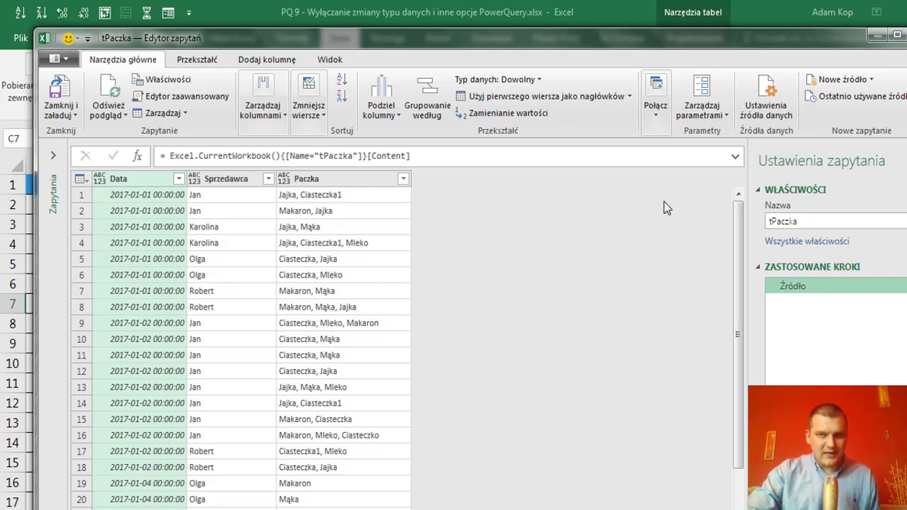
{"action": "key", "text": "alt+F4"}
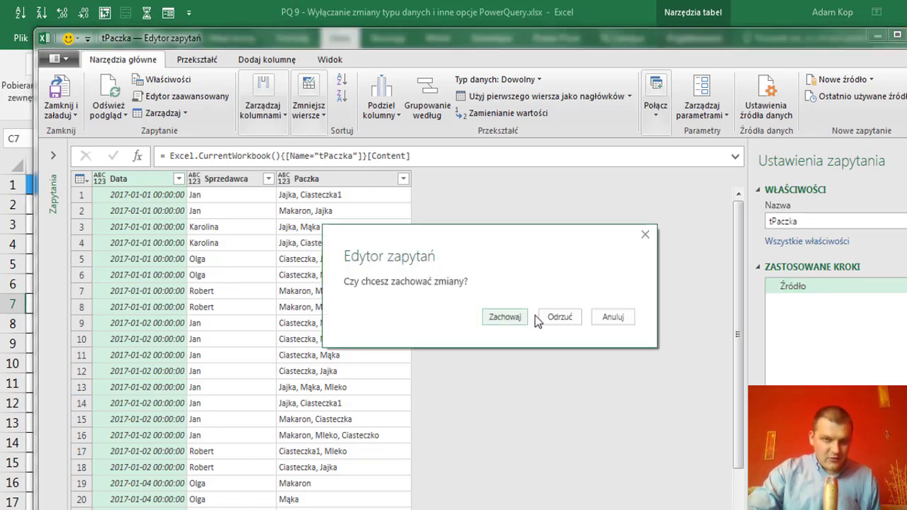
{"action": "left_click", "coordinate": [558, 317]}
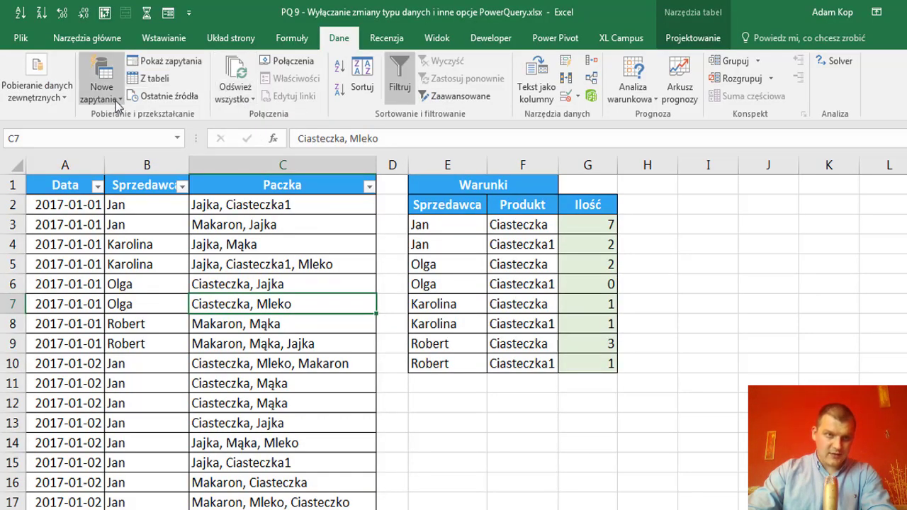
Open Opcje dodatku Query from the Nowe zapytanie menu on the Dane tab.
{"action": "left_click", "coordinate": [119, 105]}
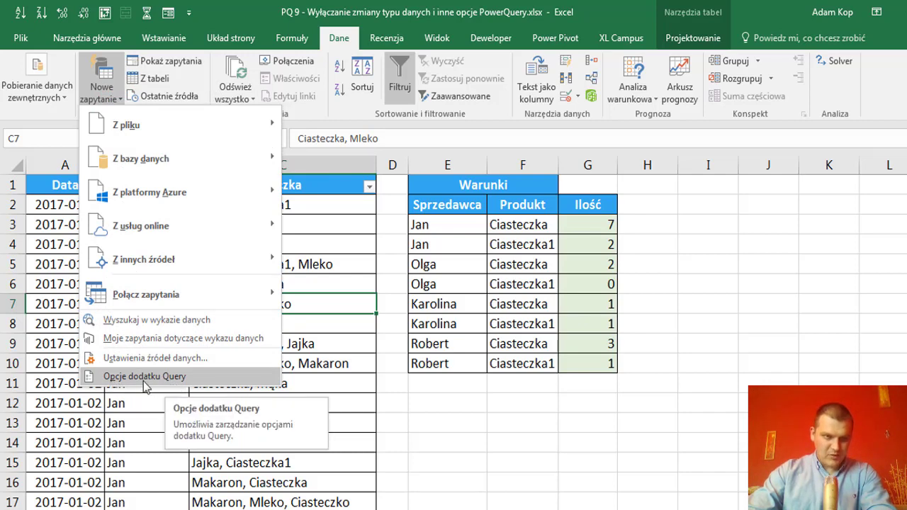
{"action": "left_click", "coordinate": [173, 377]}
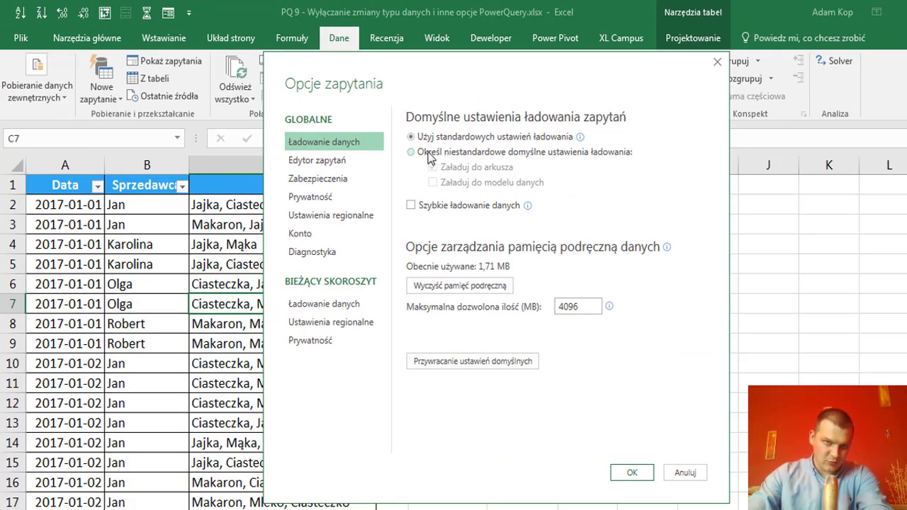
Choose custom default load settings with Załaduj do arkusza unchecked, then view the Edytor zapytań page.
{"action": "left_click", "coordinate": [443, 153]}
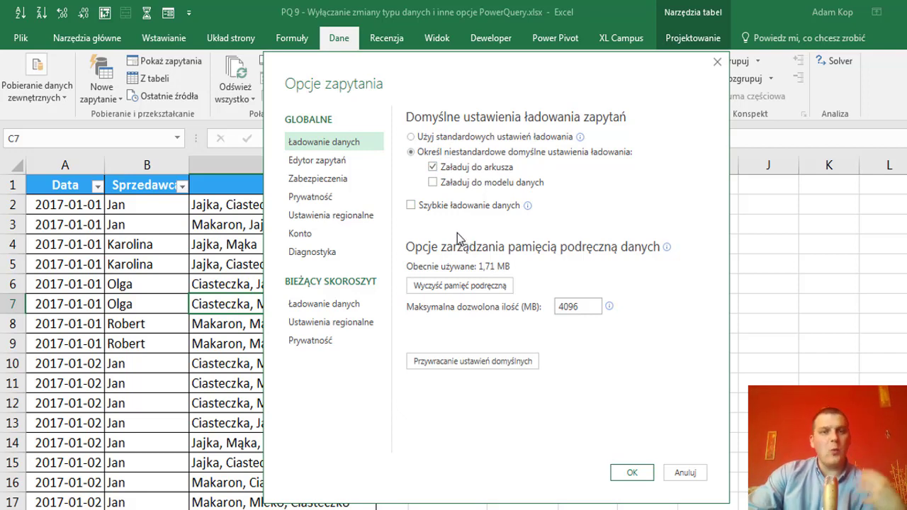
{"action": "left_click", "coordinate": [432, 166]}
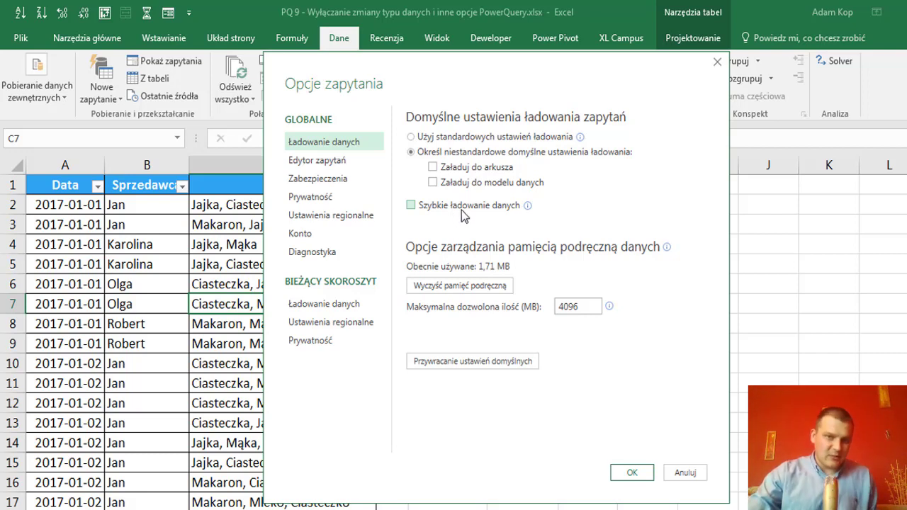
{"action": "mouse_move", "coordinate": [531, 207]}
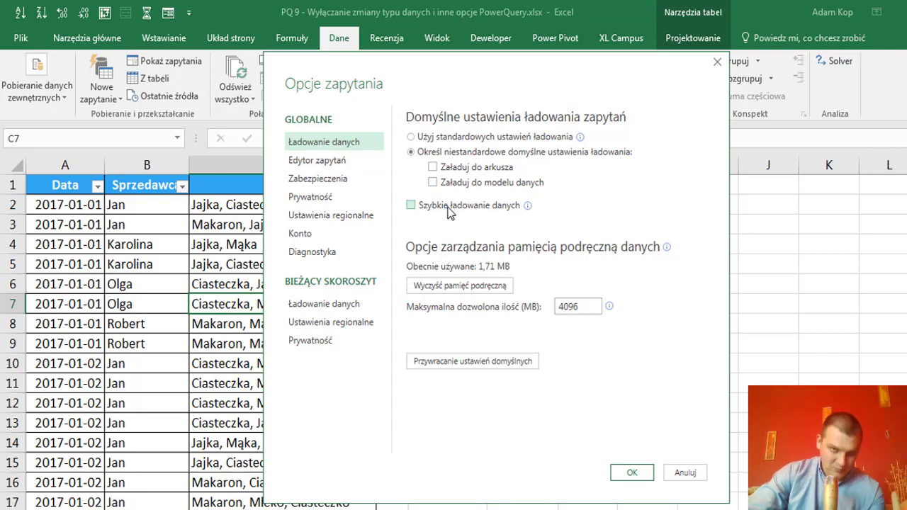
{"action": "left_click", "coordinate": [340, 160]}
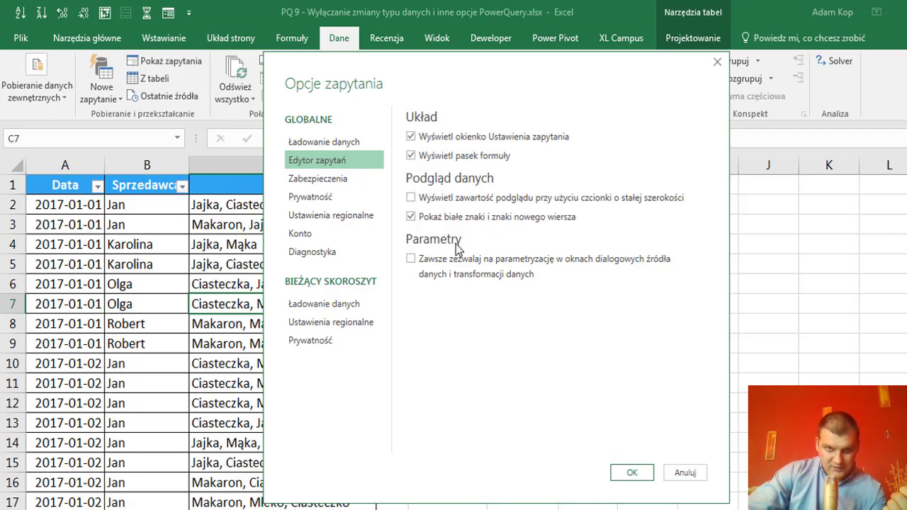
Set global privacy to always ignore privacy levels, then view the Ustawienia regionalne page.
{"action": "left_click", "coordinate": [329, 183]}
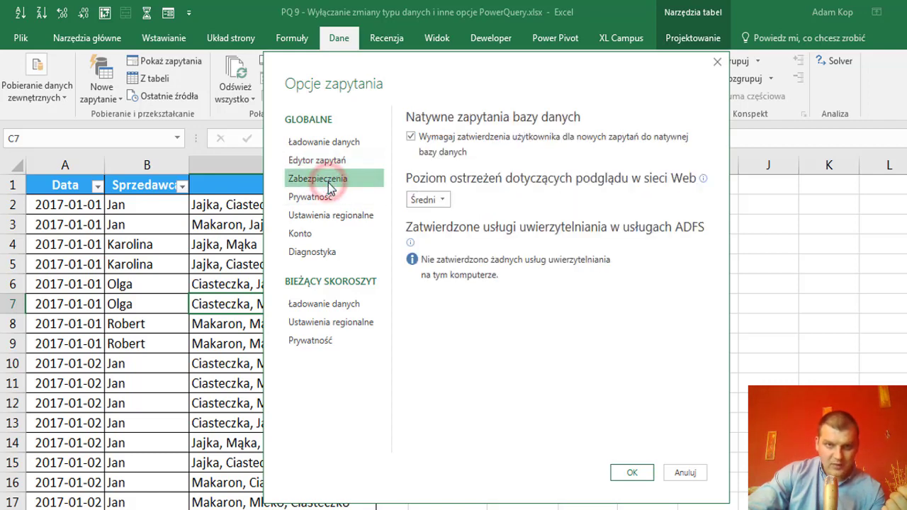
{"action": "left_click", "coordinate": [324, 196]}
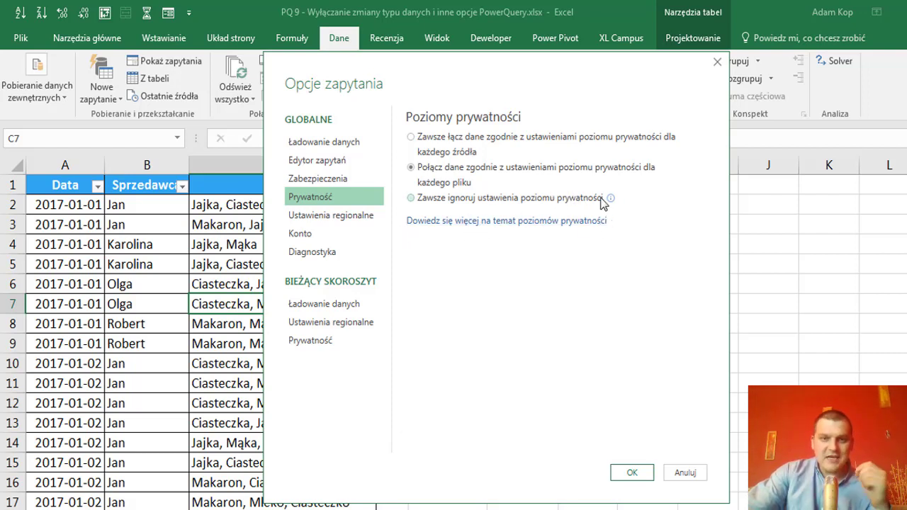
{"action": "mouse_move", "coordinate": [610, 201]}
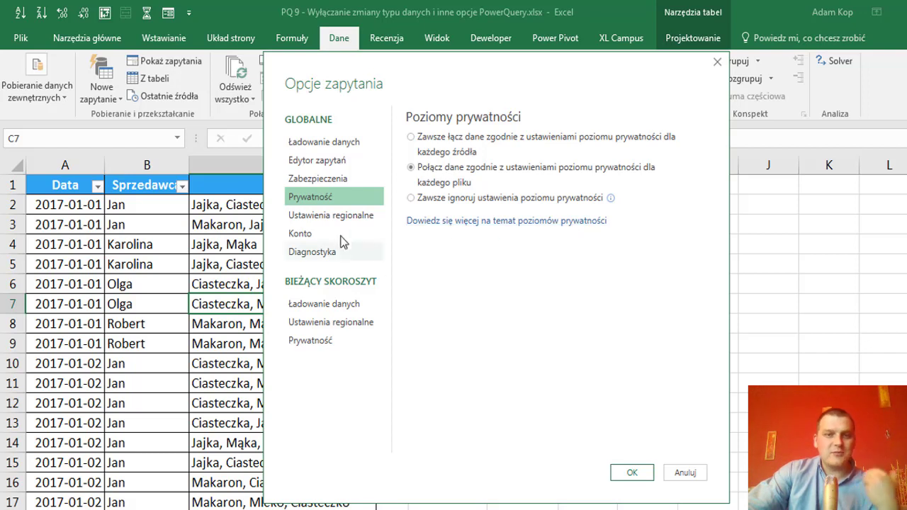
{"action": "left_click", "coordinate": [411, 198]}
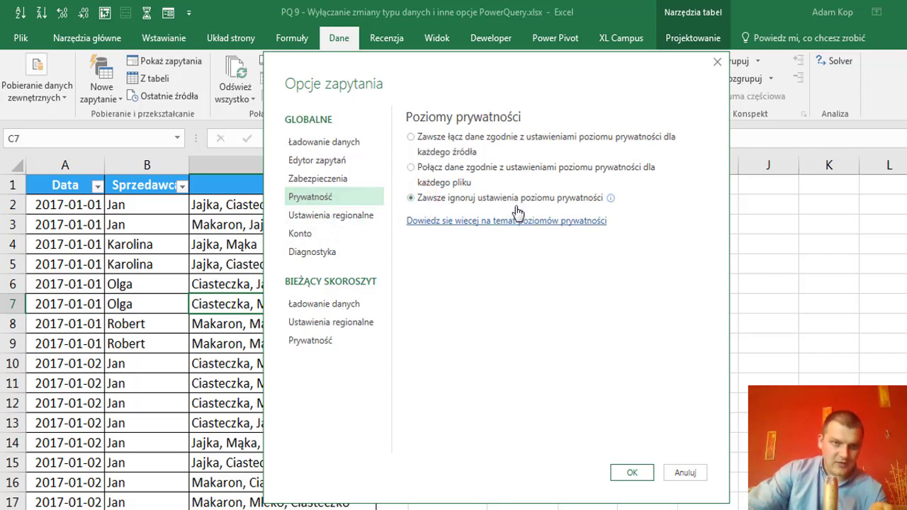
{"action": "left_click", "coordinate": [357, 219]}
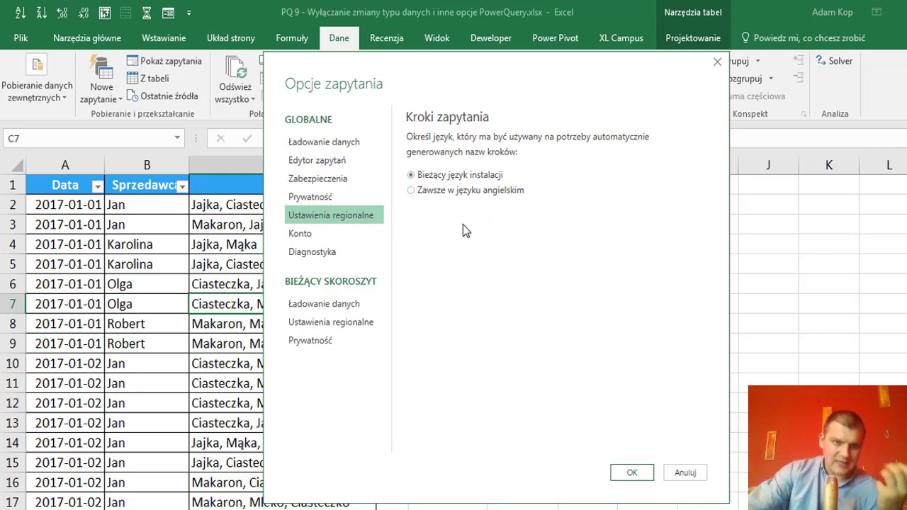
Uncheck automatic header and column type detection in the current workbook's Ładowanie danych page.
{"action": "left_click", "coordinate": [331, 308]}
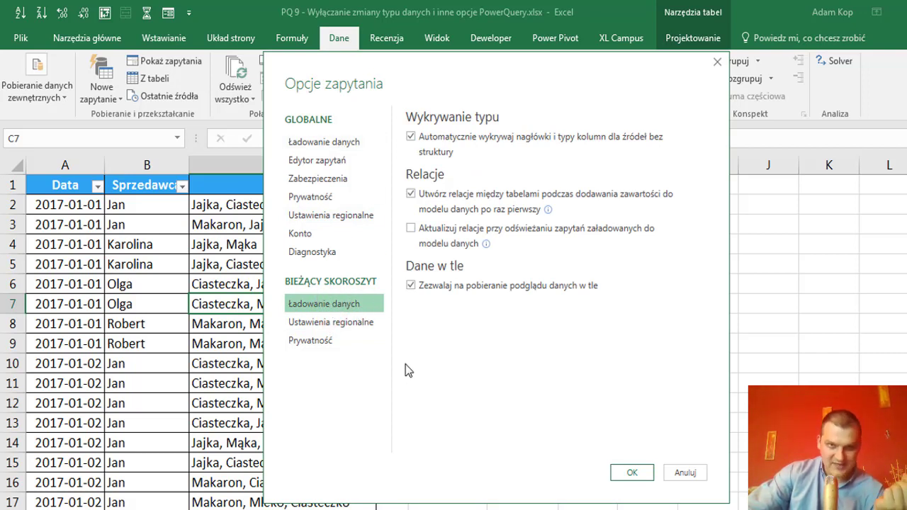
{"action": "left_click", "coordinate": [458, 148]}
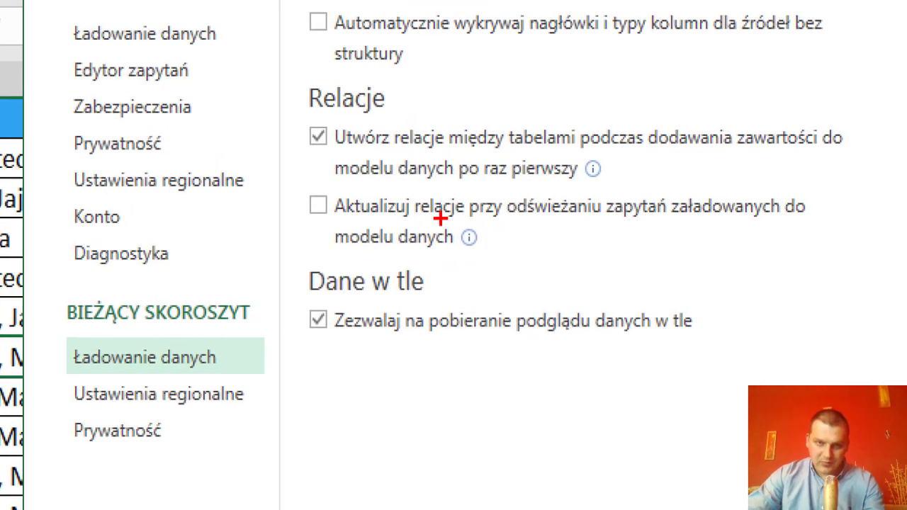
{"action": "left_click_drag", "start_coordinate": [461, 236], "coordinate": [496, 238]}
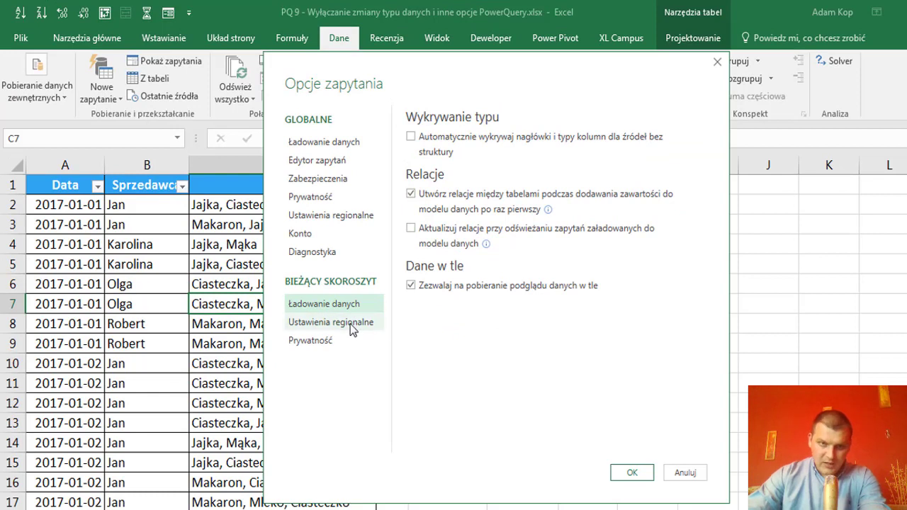
Set this workbook's Prywatność option to ignore privacy levels and confirm the dialog with OK.
{"action": "left_click", "coordinate": [350, 324]}
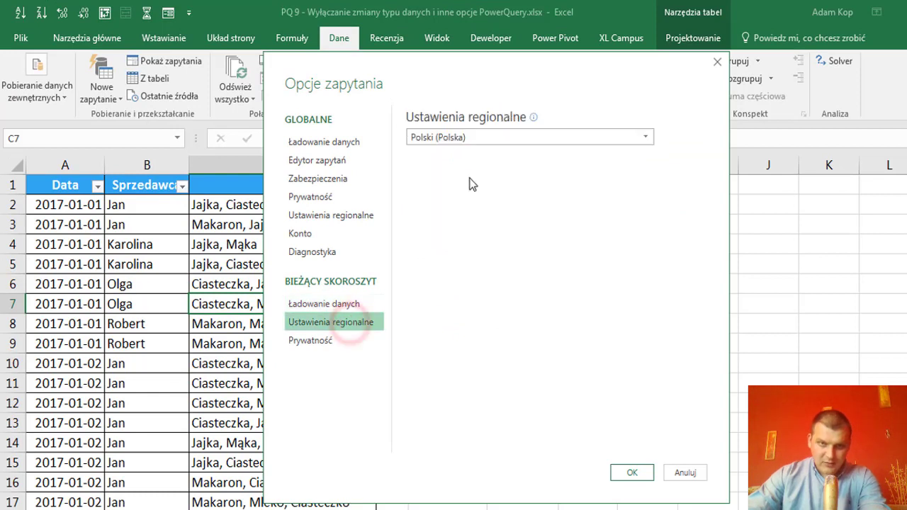
{"action": "left_click", "coordinate": [330, 341]}
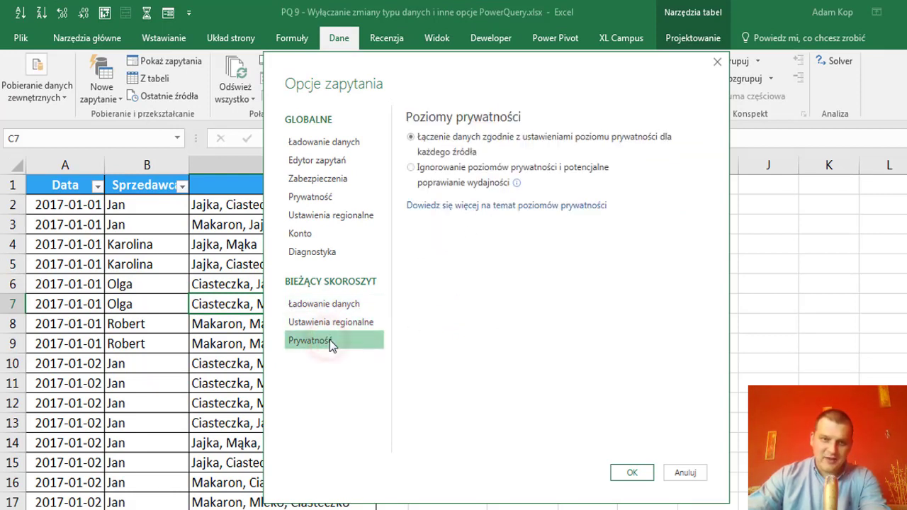
{"action": "left_click", "coordinate": [434, 170]}
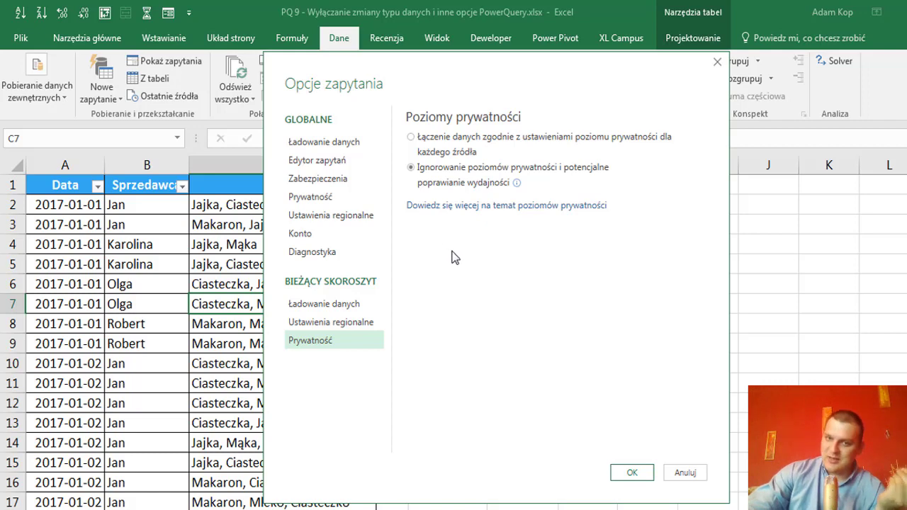
{"action": "left_click", "coordinate": [633, 473]}
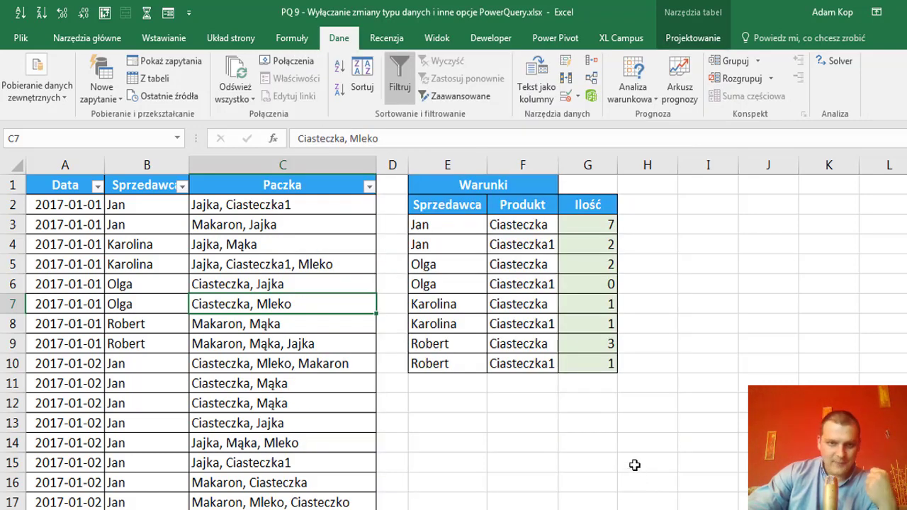
Create a new tPaczka query from the table, holding only the untyped Źródło step.
{"action": "left_click", "coordinate": [148, 78]}
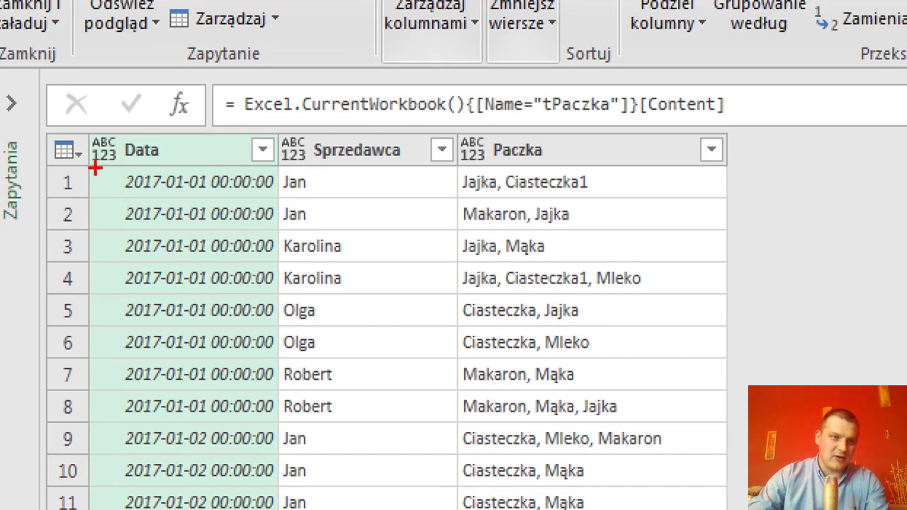
{"action": "left_click", "coordinate": [95, 196]}
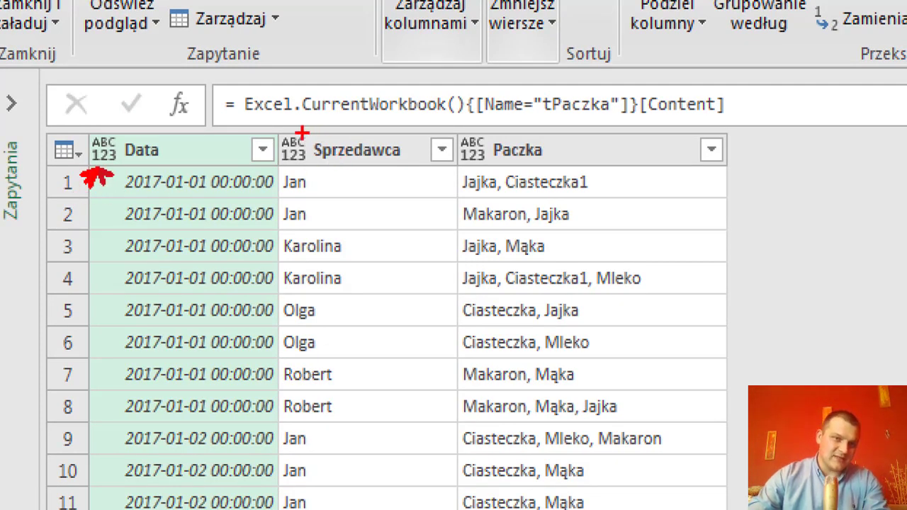
{"action": "left_click_drag", "start_coordinate": [503, 122], "coordinate": [475, 132]}
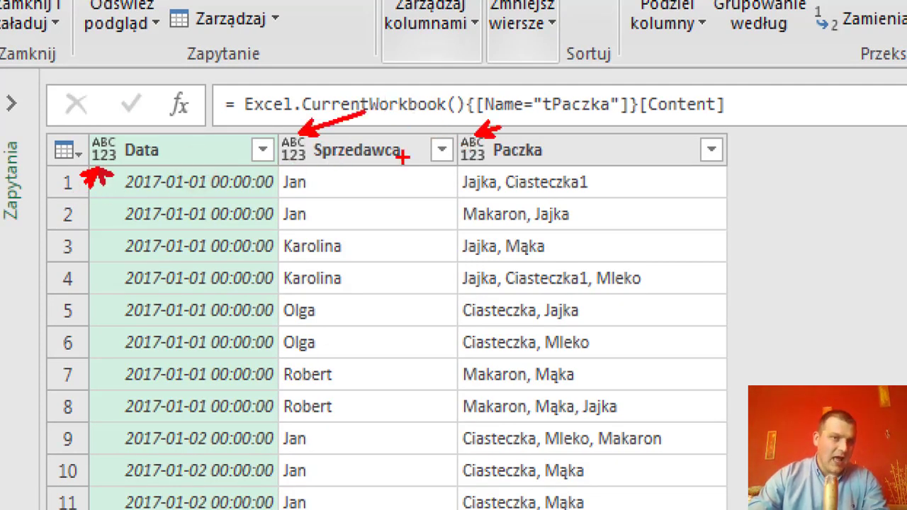
{"action": "left_click_drag", "start_coordinate": [73, 128], "coordinate": [737, 168]}
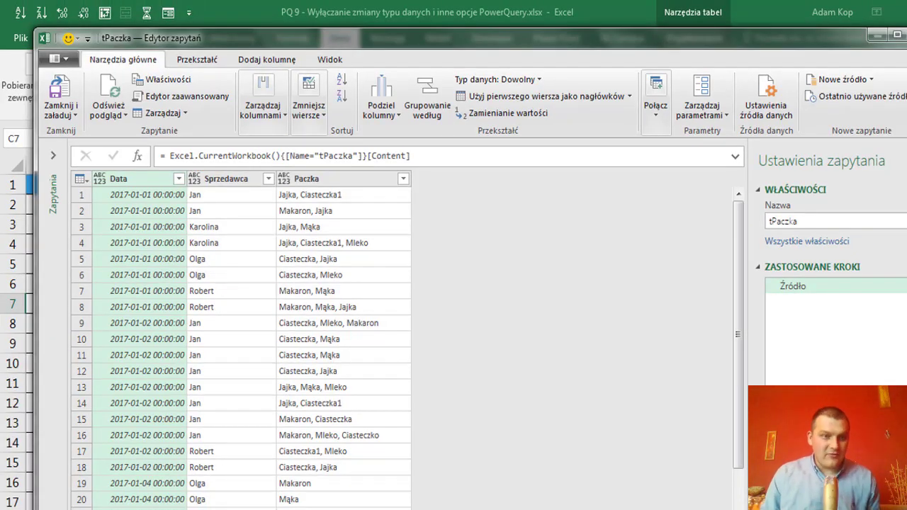
{"action": "left_click", "coordinate": [76, 116]}
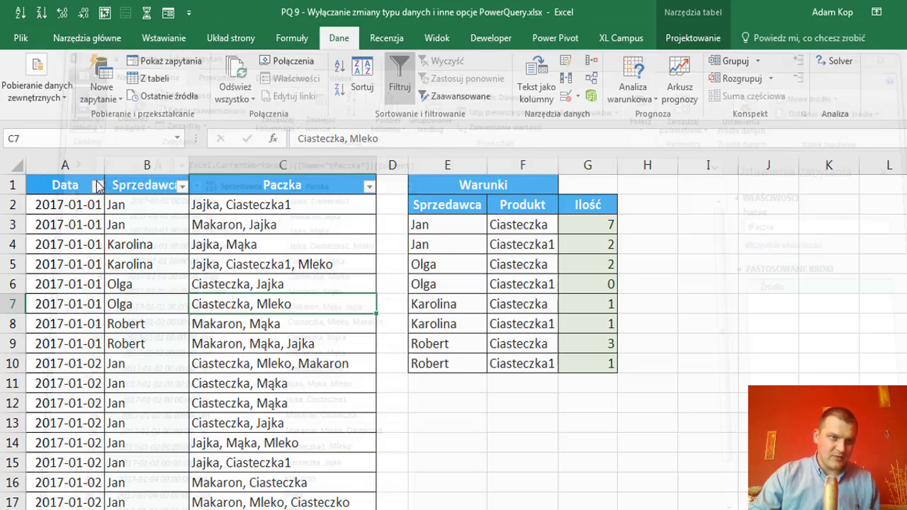
Close and load tPaczka, then confirm it appears as 'Tylko połączenie' in the queries pane.
{"action": "left_click", "coordinate": [46, 96]}
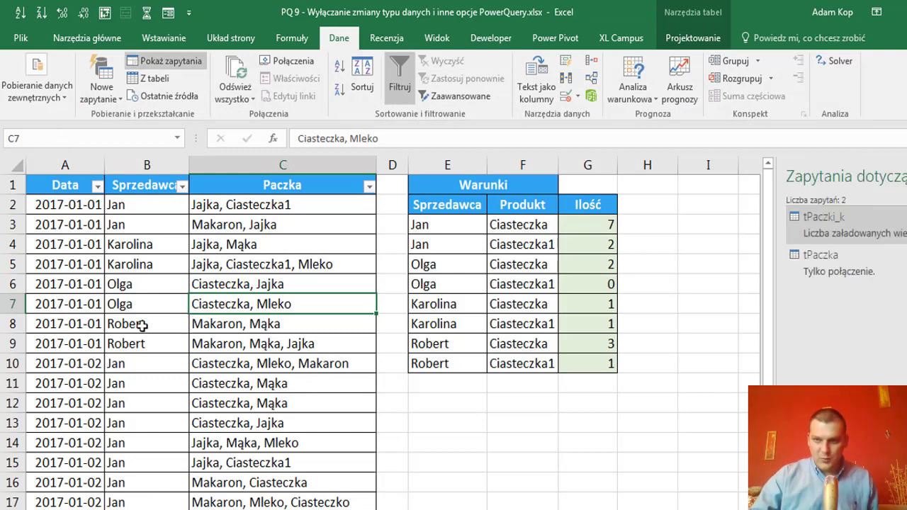
{"action": "left_click", "coordinate": [823, 270]}
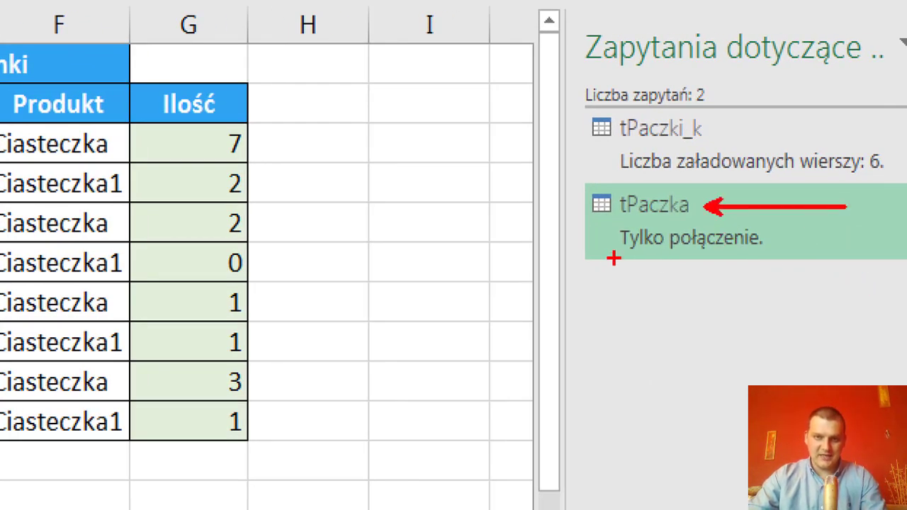
{"action": "left_click", "coordinate": [799, 282]}
{"action": "left_click_drag", "start_coordinate": [730, 260], "coordinate": [788, 260]}
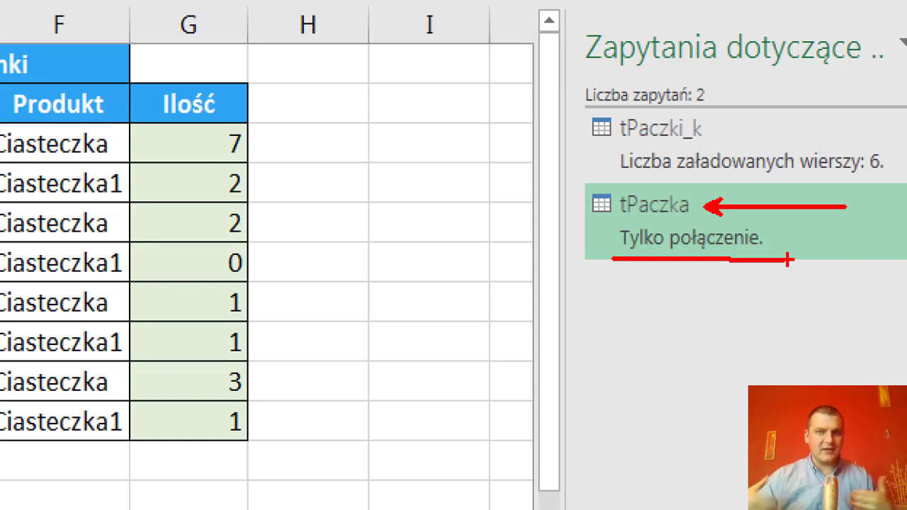